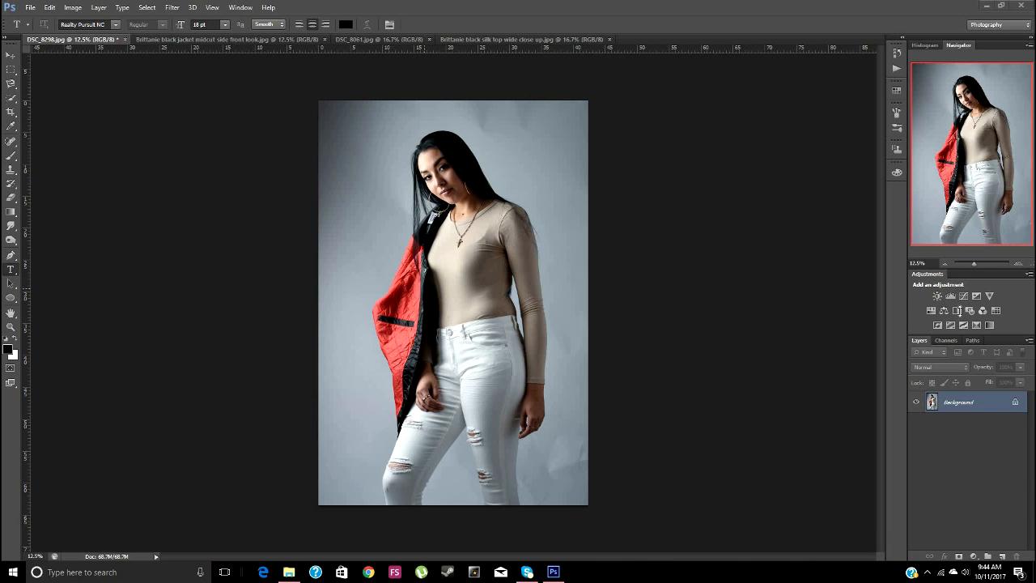
# Step: Add a Black & White adjustment layer to DSC_8298.jpg and look through its colour sliders and preset options
pyautogui.click(957, 312)
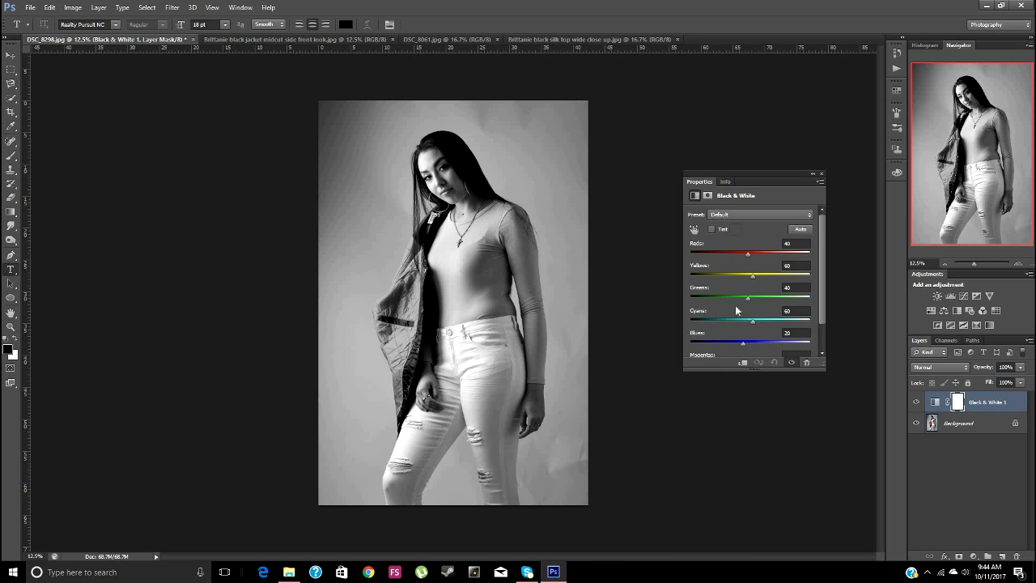
pyautogui.scroll(-1, 737, 338)
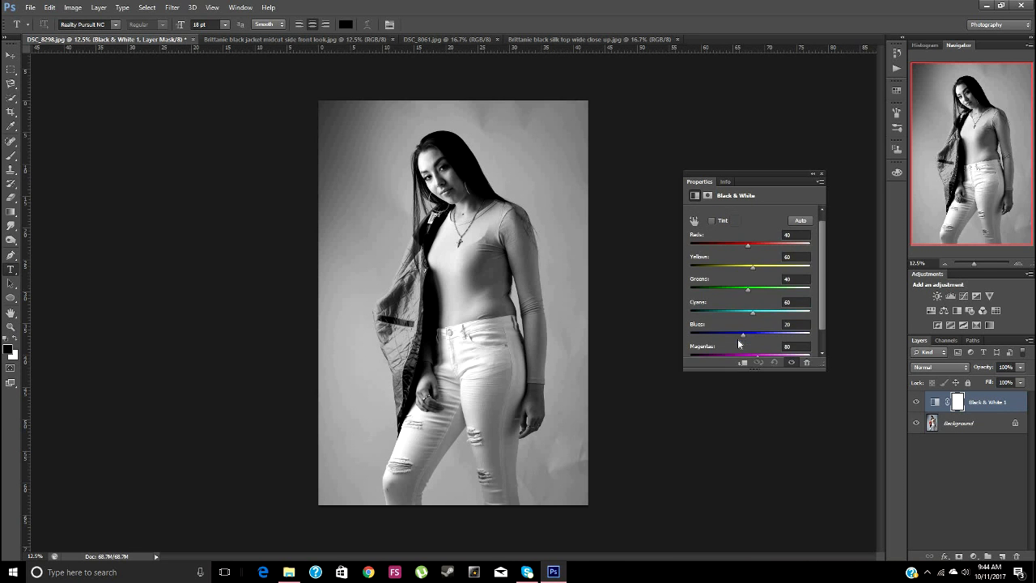
pyautogui.scroll(-1, 735, 347)
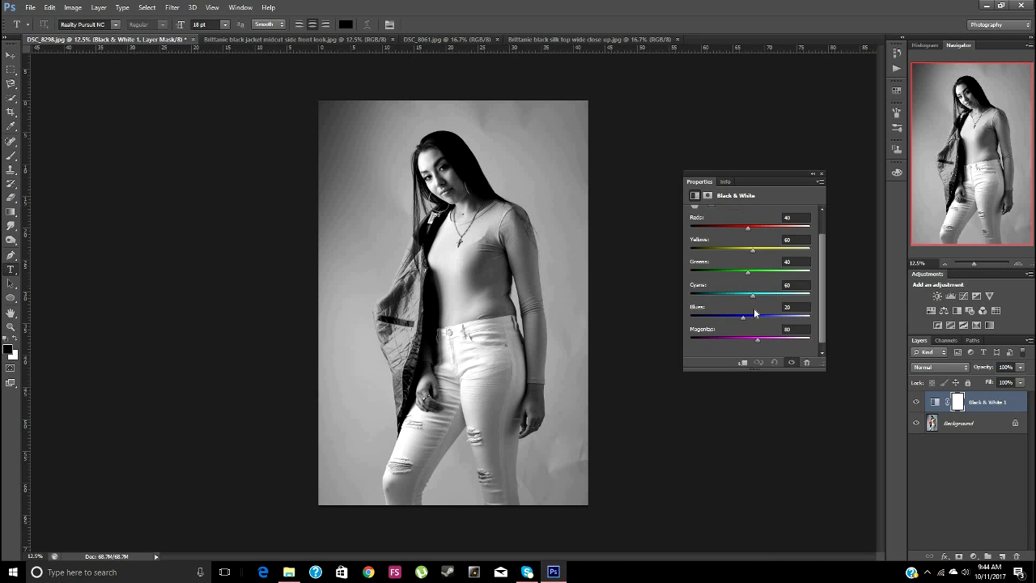
pyautogui.scroll(1, 754, 313)
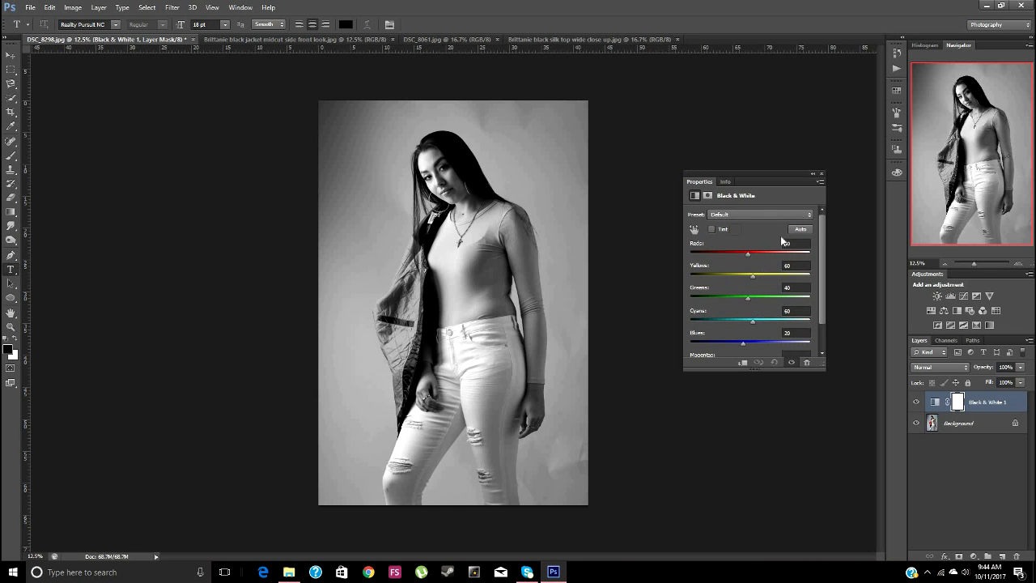
pyautogui.click(820, 181)
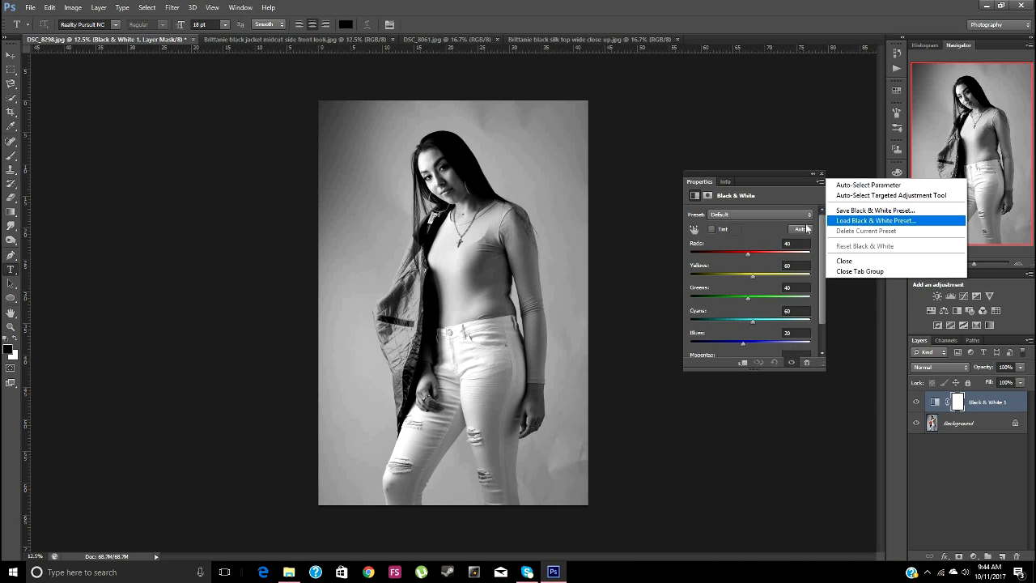
pyautogui.click(769, 199)
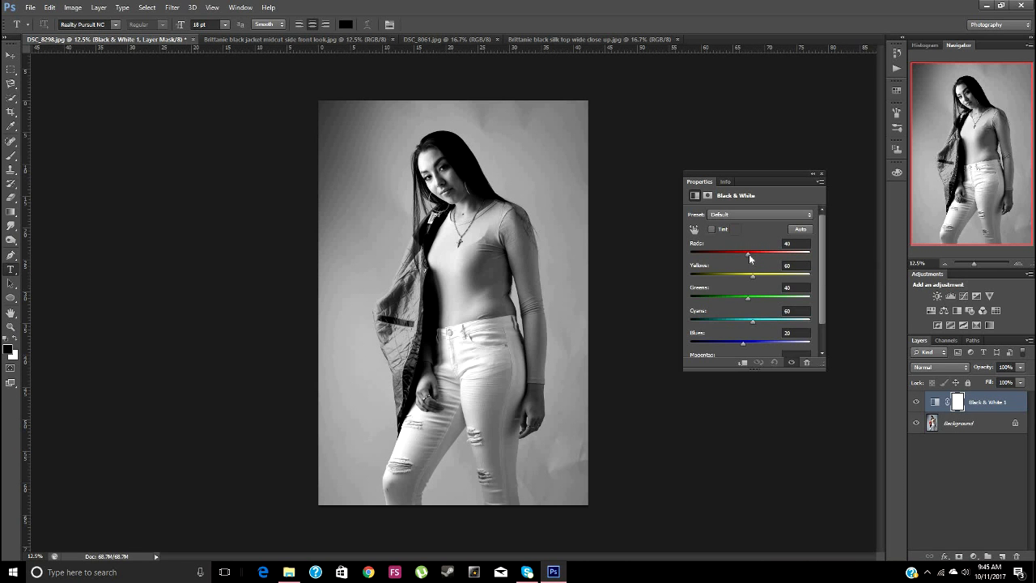
# Step: Set the Black & White layer's Reds to 9 and Yellows to 109
pyautogui.moveTo(748, 254); pyautogui.dragTo(741, 254)
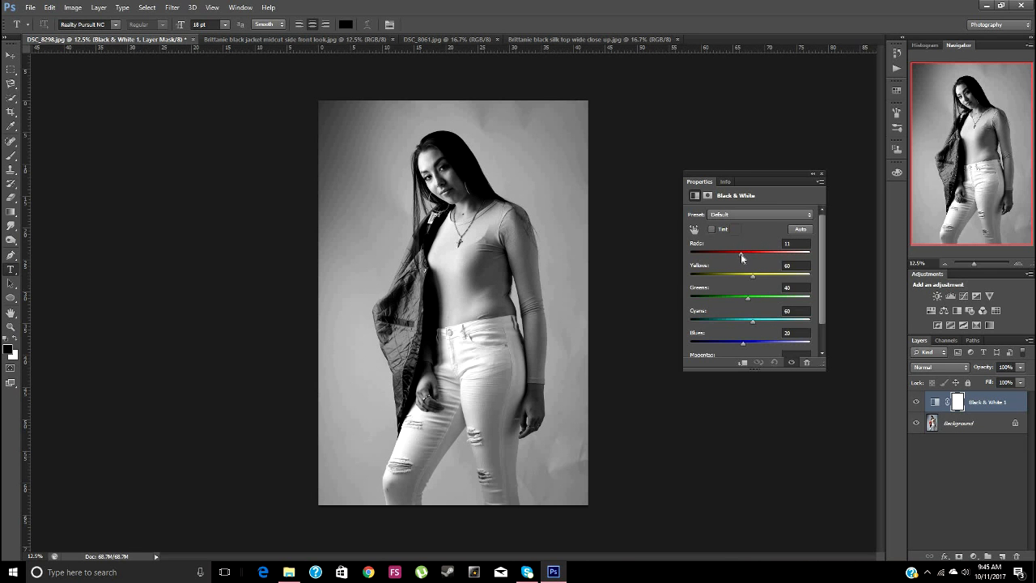
pyautogui.moveTo(740, 253); pyautogui.dragTo(740, 257)
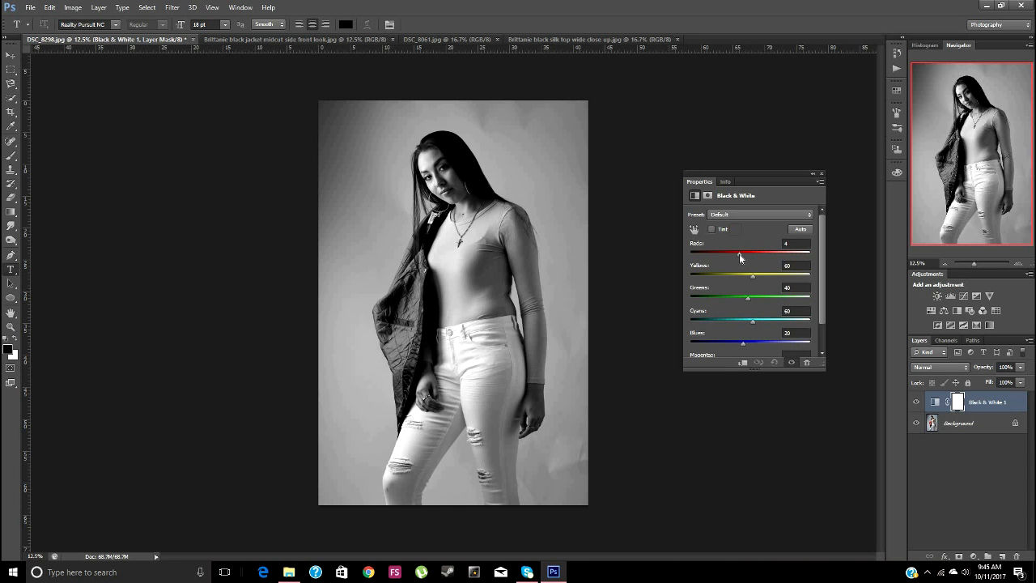
pyautogui.moveTo(737, 256); pyautogui.dragTo(740, 257)
pyautogui.moveTo(753, 277); pyautogui.dragTo(755, 281)
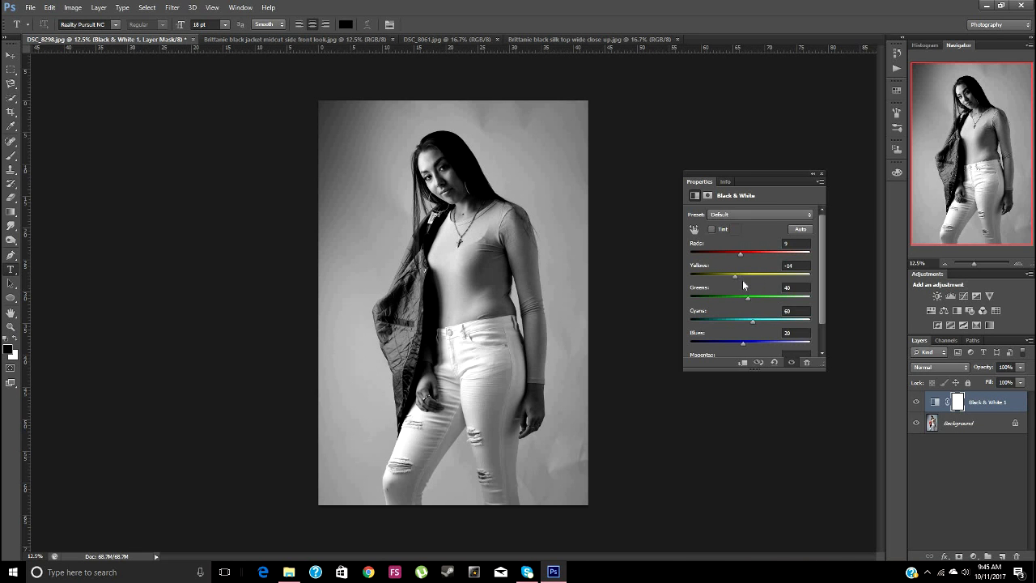
pyautogui.moveTo(740, 285); pyautogui.dragTo(766, 313)
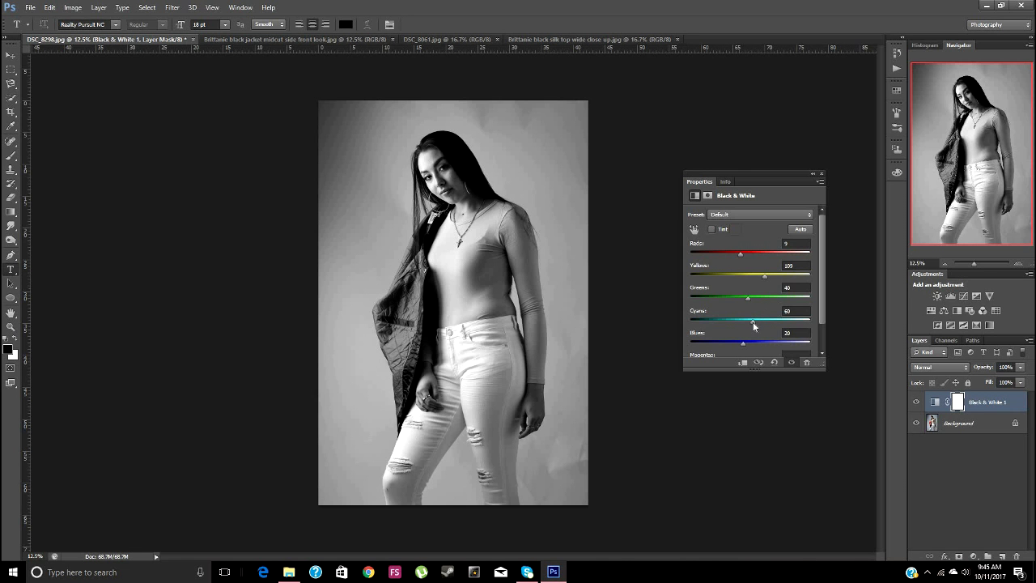
# Step: Set the Black & White layer's Cyans to 67 and Blues to -23, and adjust Magentas
pyautogui.moveTo(742, 323)
pyautogui.mouseDown()
pyautogui.moveTo(724, 325)
pyautogui.moveTo(736, 326)
pyautogui.mouseUp()
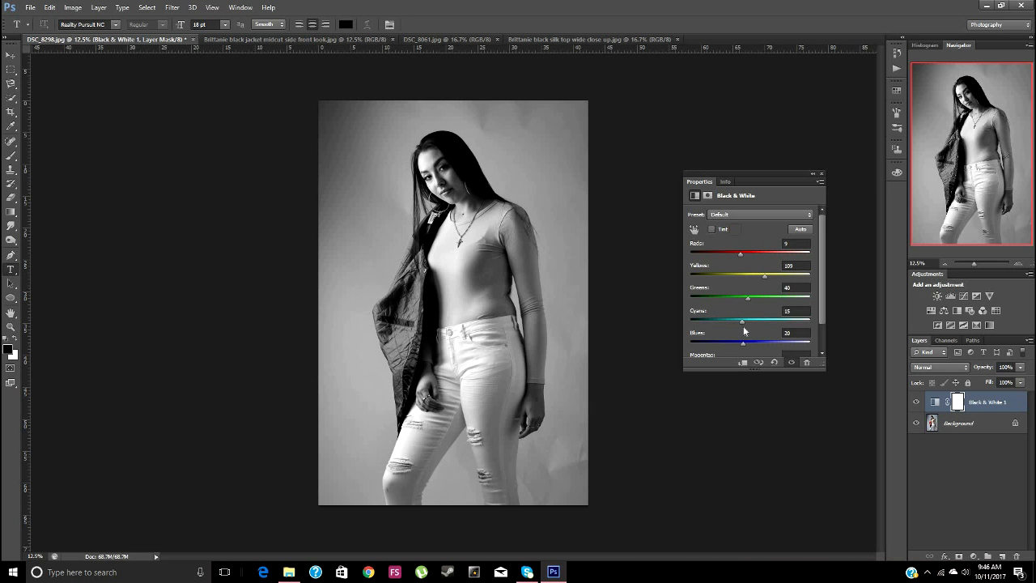
pyautogui.moveTo(737, 330); pyautogui.dragTo(748, 348)
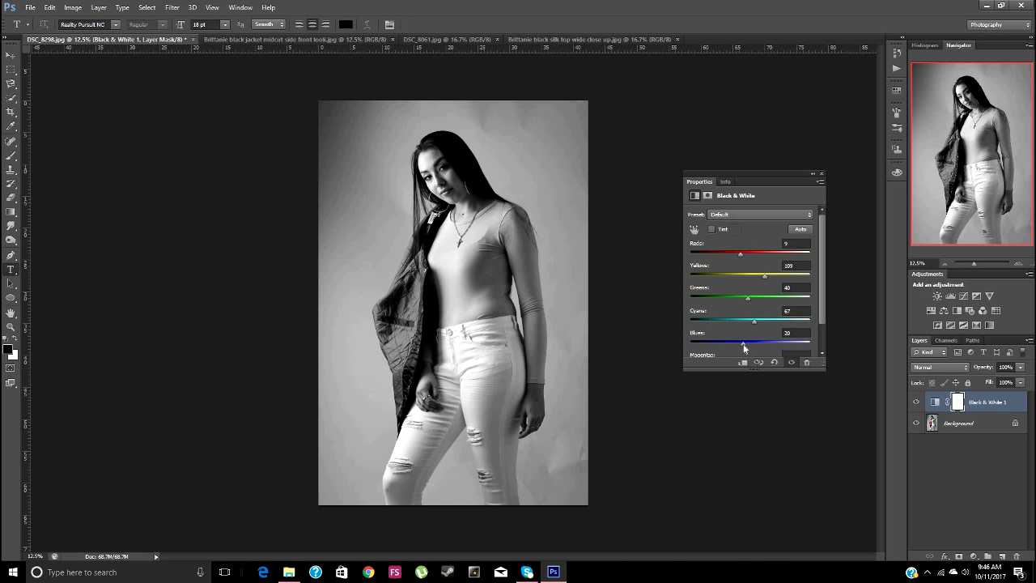
pyautogui.moveTo(751, 348); pyautogui.dragTo(733, 362)
pyautogui.moveTo(818, 328); pyautogui.dragTo(818, 346)
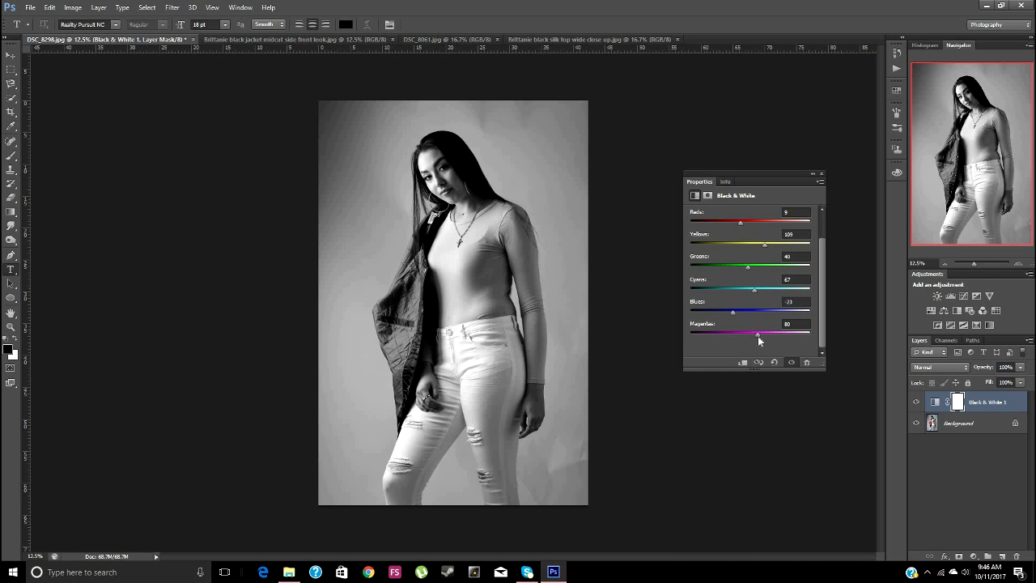
pyautogui.moveTo(758, 334); pyautogui.dragTo(752, 356)
pyautogui.moveTo(823, 301); pyautogui.dragTo(826, 251)
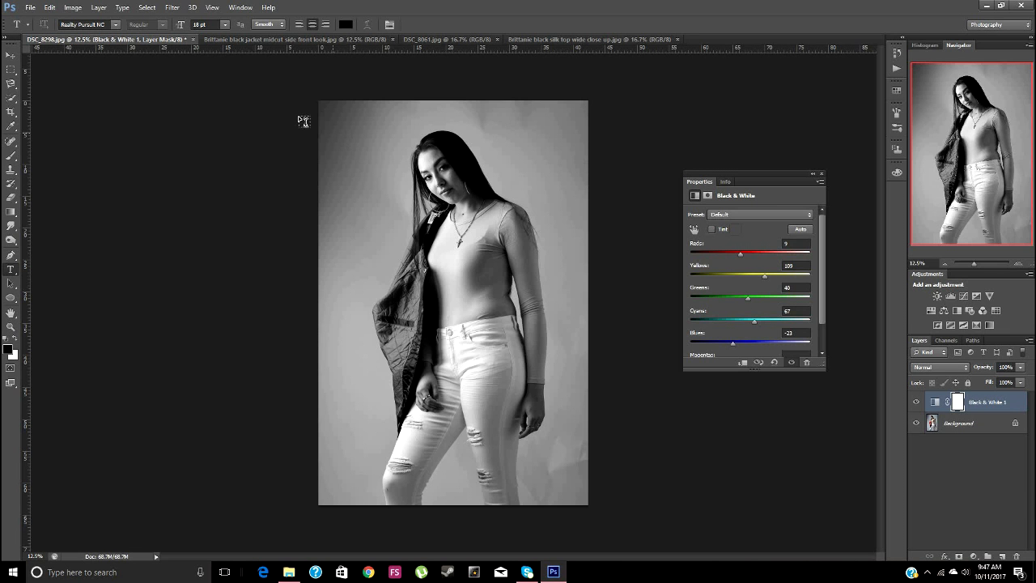
# Step: Switch to DSC_8061.jpg, move the adjustment settings aside, and add a Black & White adjustment layer
pyautogui.click(230, 39)
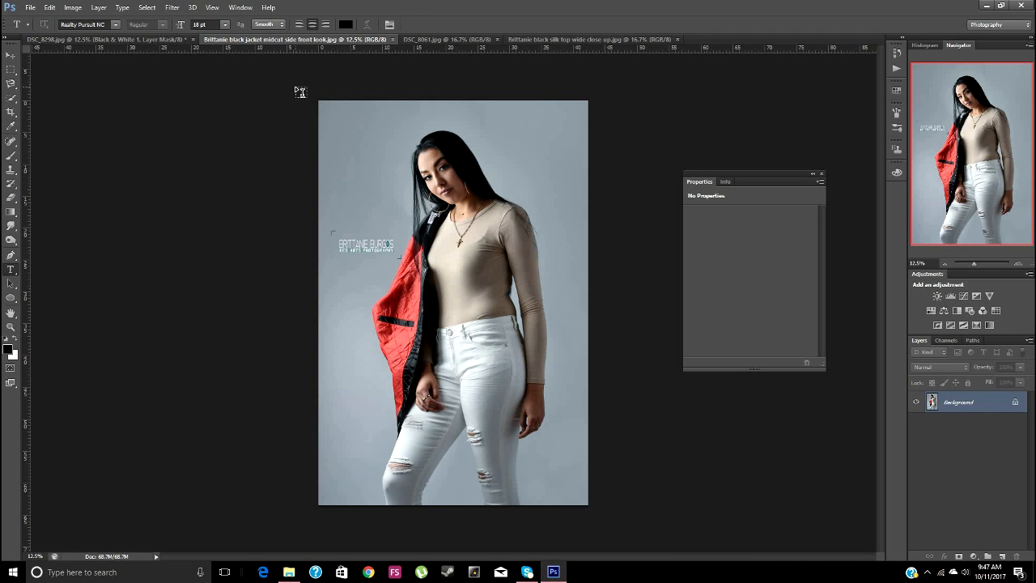
pyautogui.click(435, 39)
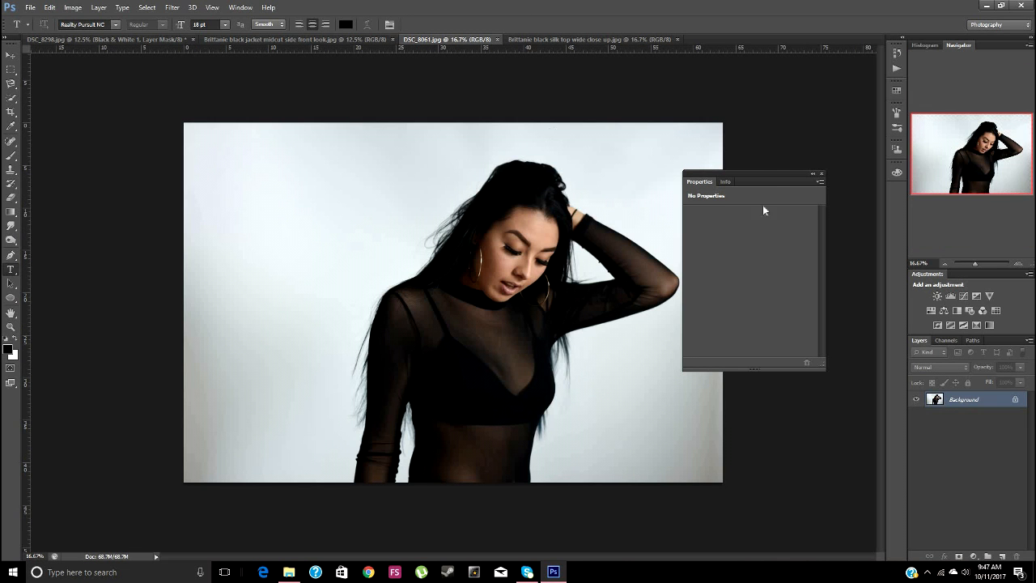
pyautogui.moveTo(781, 176); pyautogui.dragTo(825, 175)
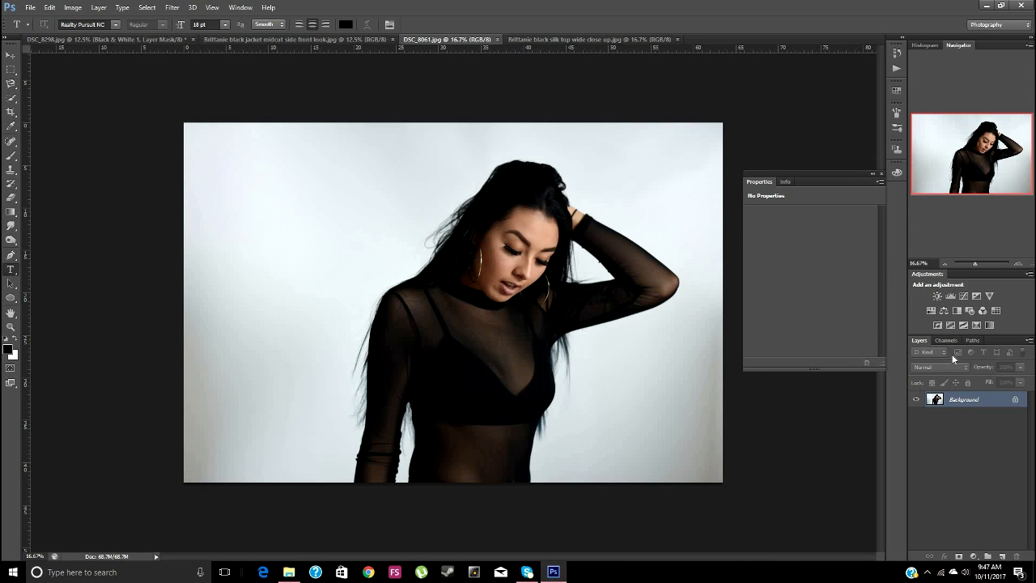
pyautogui.click(957, 311)
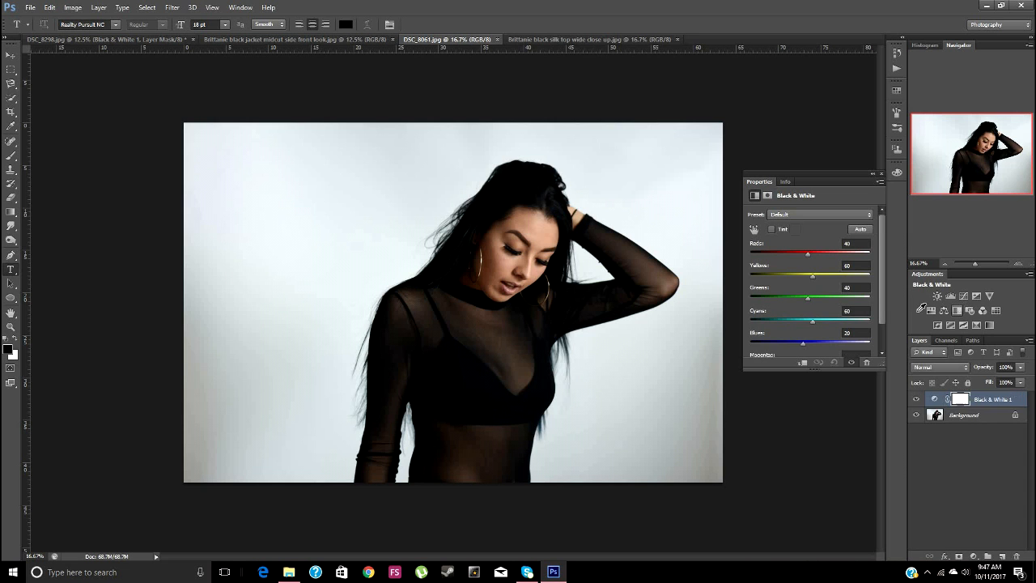
# Step: Set the portrait's Black & White Reds to 49 and Yellows to 87, and fine-tune Greens, Cyans and Blues
pyautogui.click(801, 255)
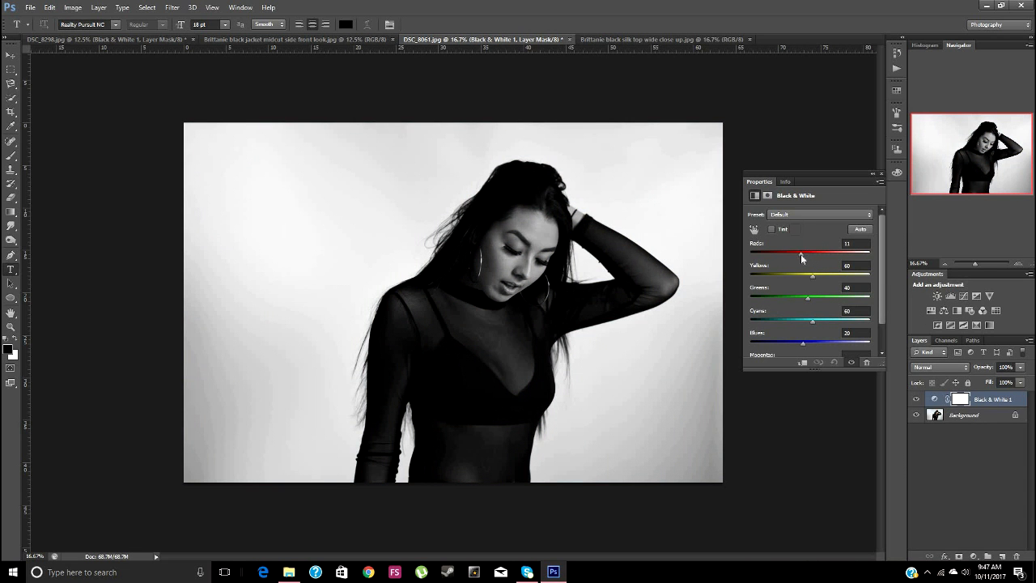
pyautogui.moveTo(804, 256); pyautogui.dragTo(820, 281)
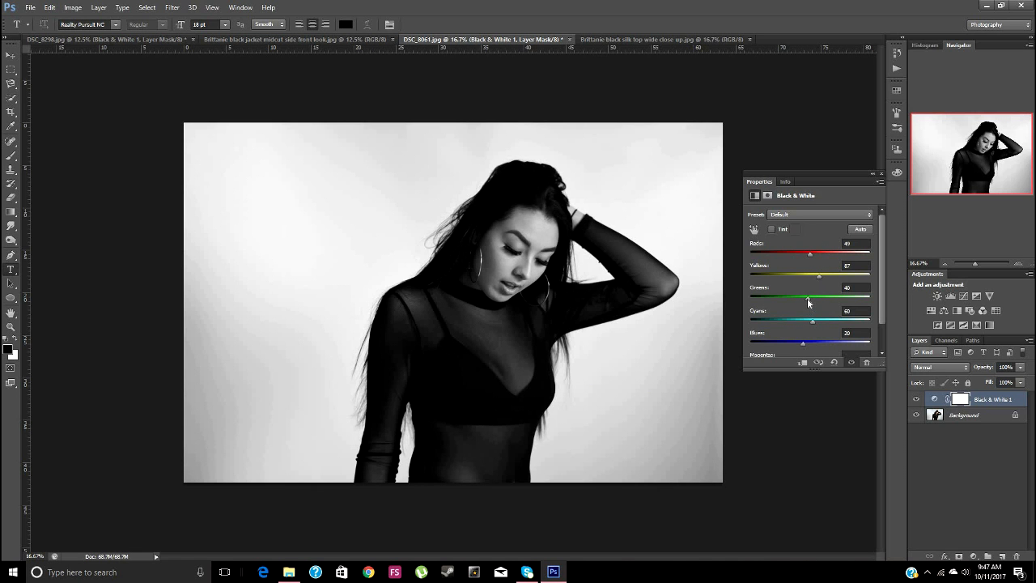
pyautogui.moveTo(816, 300)
pyautogui.mouseDown()
pyautogui.moveTo(781, 300)
pyautogui.moveTo(835, 299)
pyautogui.moveTo(802, 303)
pyautogui.mouseUp()
pyautogui.moveTo(817, 311); pyautogui.dragTo(814, 312)
pyautogui.moveTo(814, 326); pyautogui.dragTo(803, 324)
pyautogui.moveTo(811, 325); pyautogui.dragTo(820, 325)
pyautogui.moveTo(809, 343); pyautogui.dragTo(814, 347)
# Step: Add a Color Balance adjustment layer and shift its midtones slightly toward cyan and to +7 blue
pyautogui.click(943, 315)
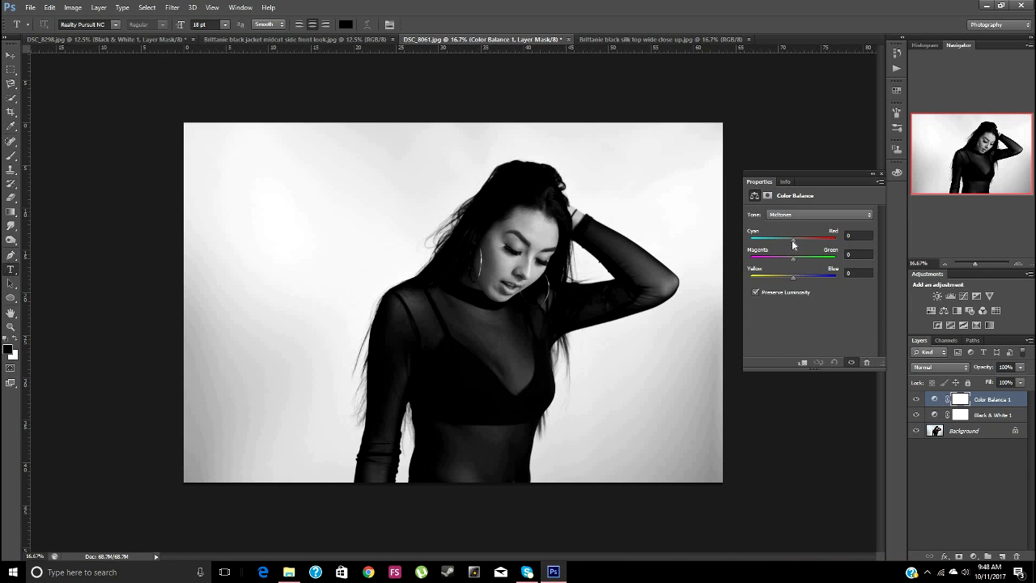
pyautogui.moveTo(790, 244); pyautogui.dragTo(786, 244)
pyautogui.moveTo(794, 281); pyautogui.dragTo(797, 282)
# Step: Shift the Color Balance shadows slightly toward cyan and to +2 blue
pyautogui.click(805, 215)
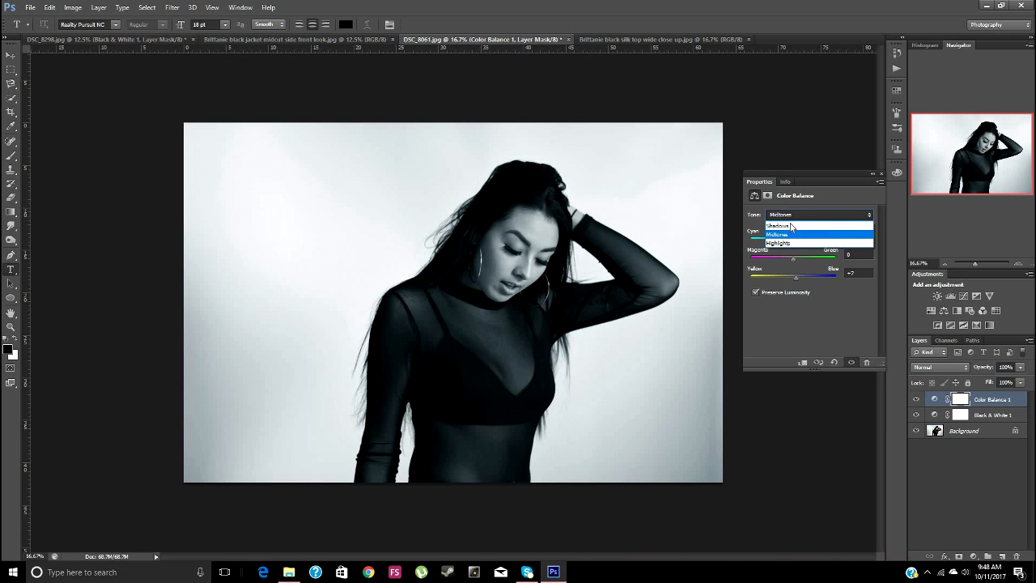
pyautogui.click(790, 226)
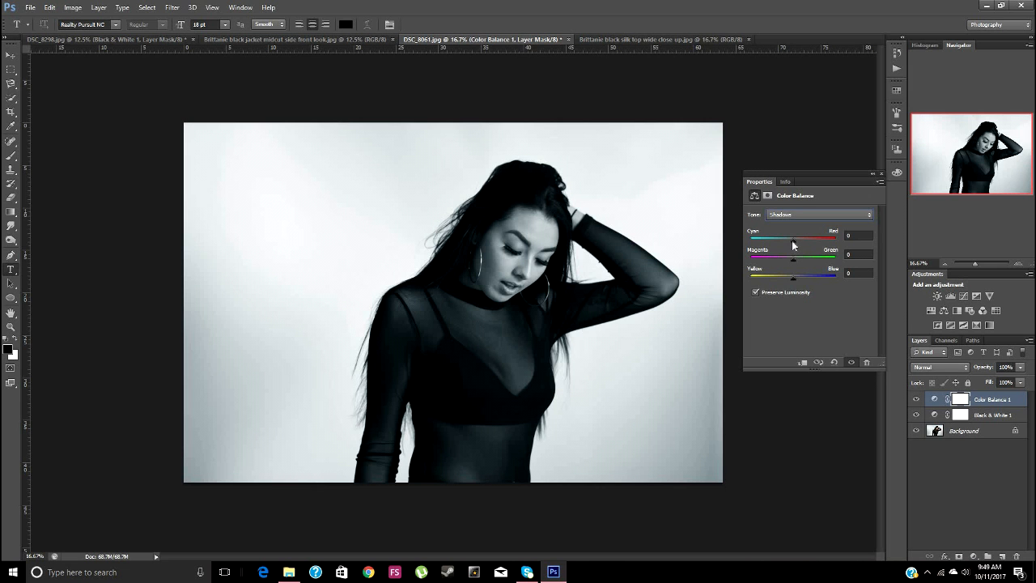
pyautogui.moveTo(793, 245); pyautogui.dragTo(790, 246)
pyautogui.moveTo(792, 283); pyautogui.dragTo(794, 282)
# Step: Set the Color Balance highlights to -2 on Cyan/Red and slightly lower that layer's opacity
pyautogui.click(803, 215)
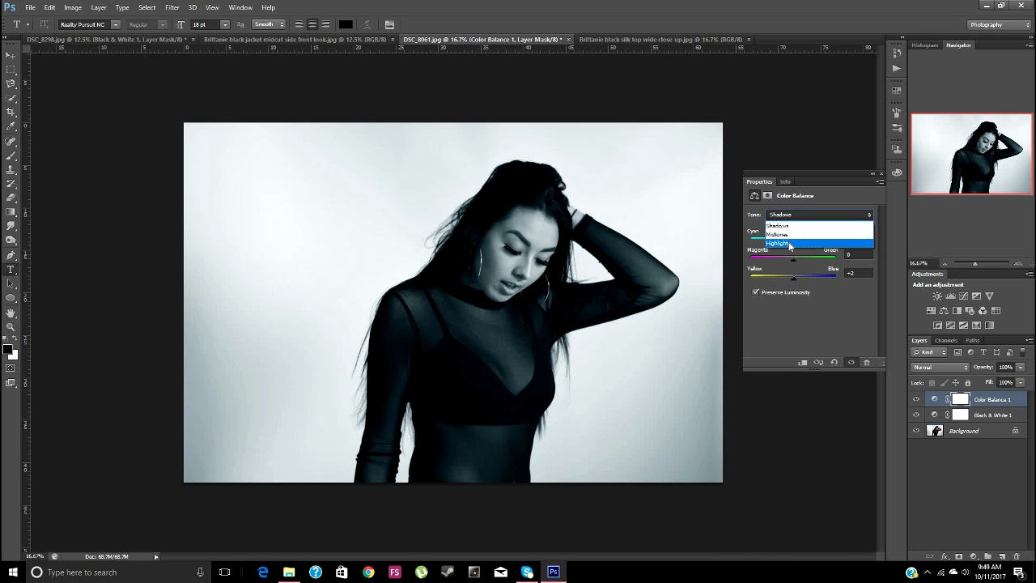
pyautogui.click(789, 243)
pyautogui.moveTo(793, 243); pyautogui.dragTo(791, 243)
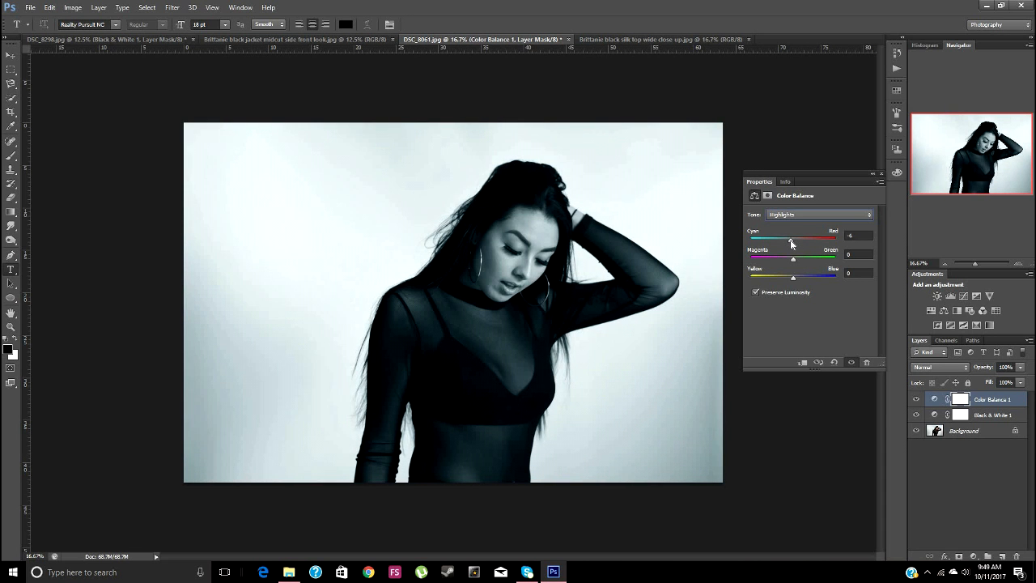
pyautogui.moveTo(790, 240); pyautogui.dragTo(792, 243)
pyautogui.click(1019, 368)
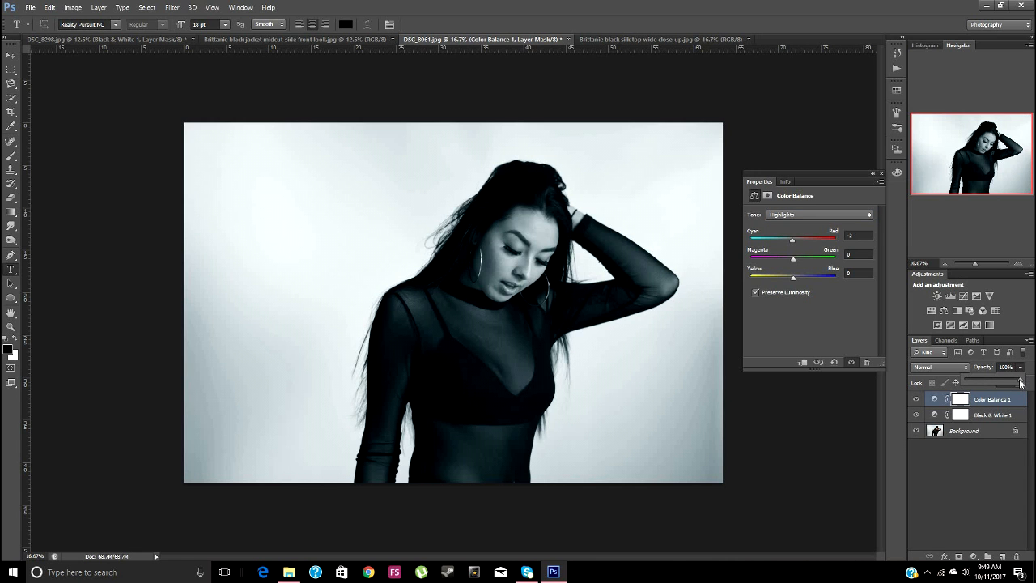
pyautogui.moveTo(1020, 383); pyautogui.dragTo(1011, 382)
# Step: Add a Curves adjustment layer and raise the darker part of the RGB curve to brighten the portrait
pyautogui.click(964, 297)
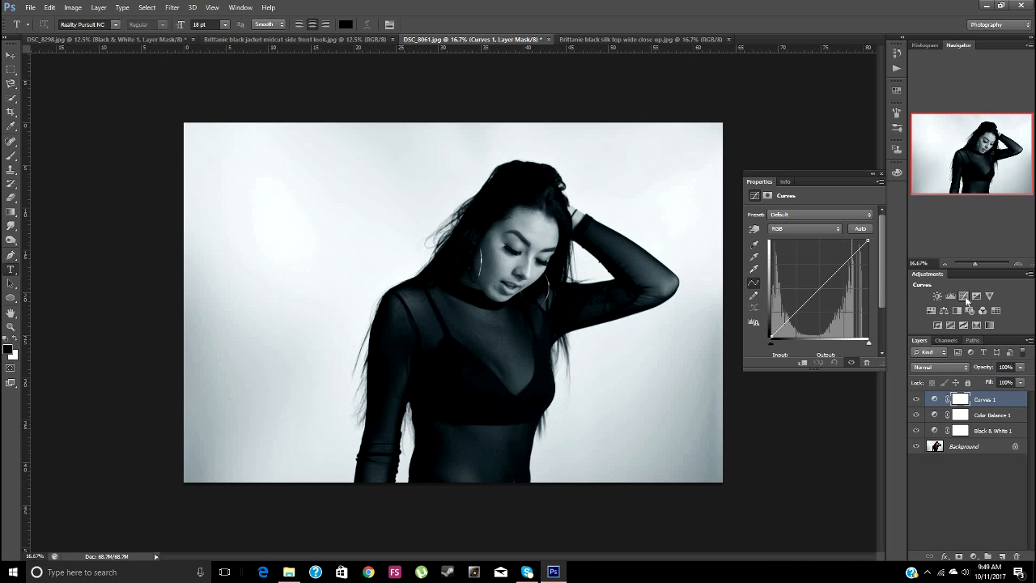
pyautogui.click(779, 325)
pyautogui.moveTo(780, 324); pyautogui.dragTo(785, 314)
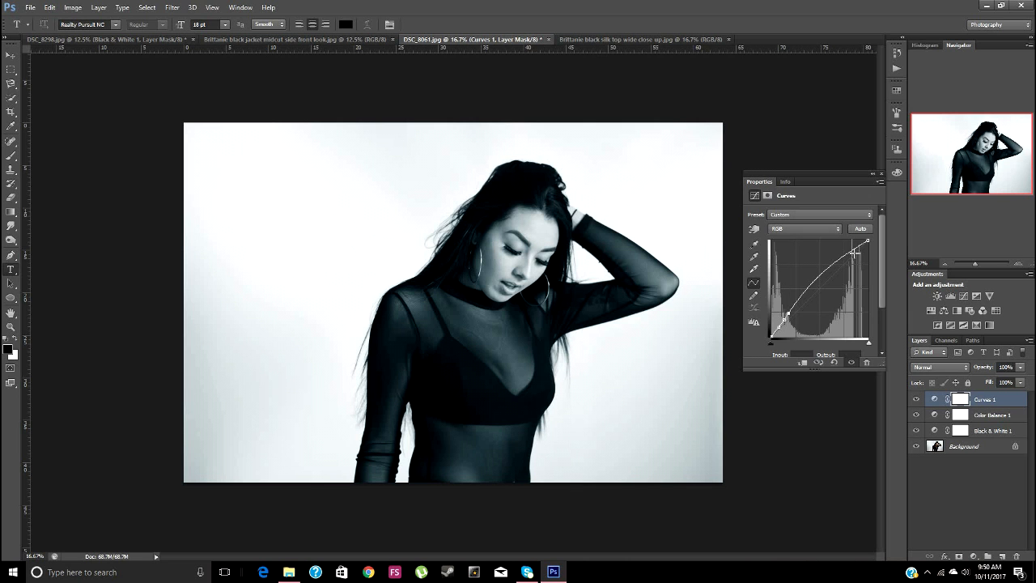
# Step: Reduce the Curves layer's opacity to 79%
pyautogui.click(934, 399)
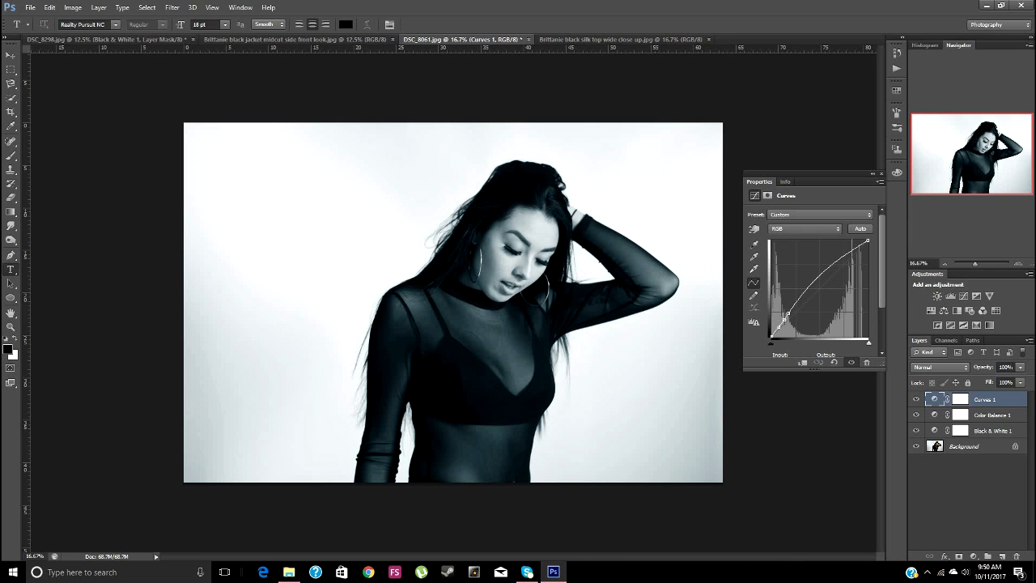
pyautogui.click(1020, 368)
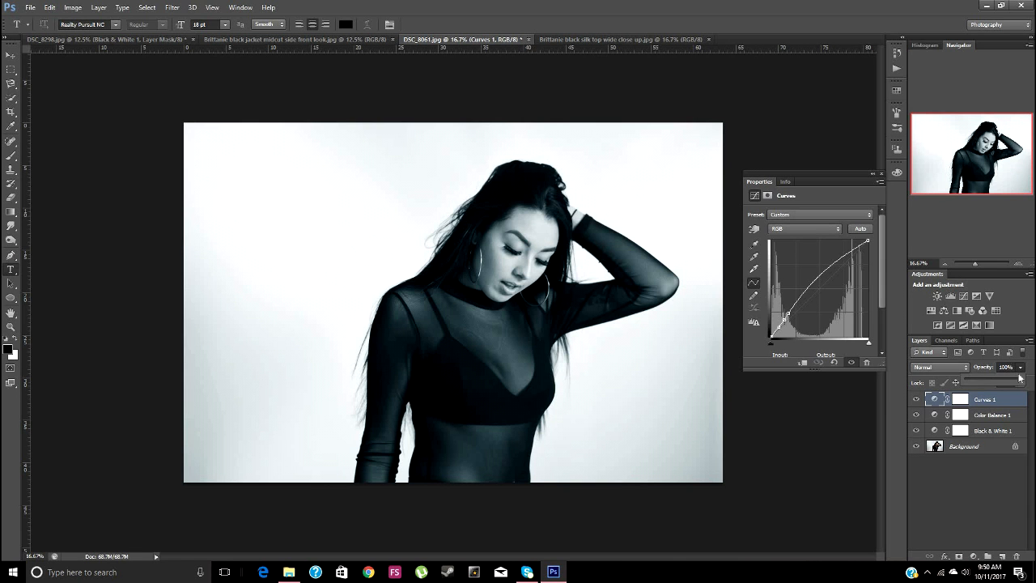
pyautogui.moveTo(1020, 384); pyautogui.dragTo(1010, 385)
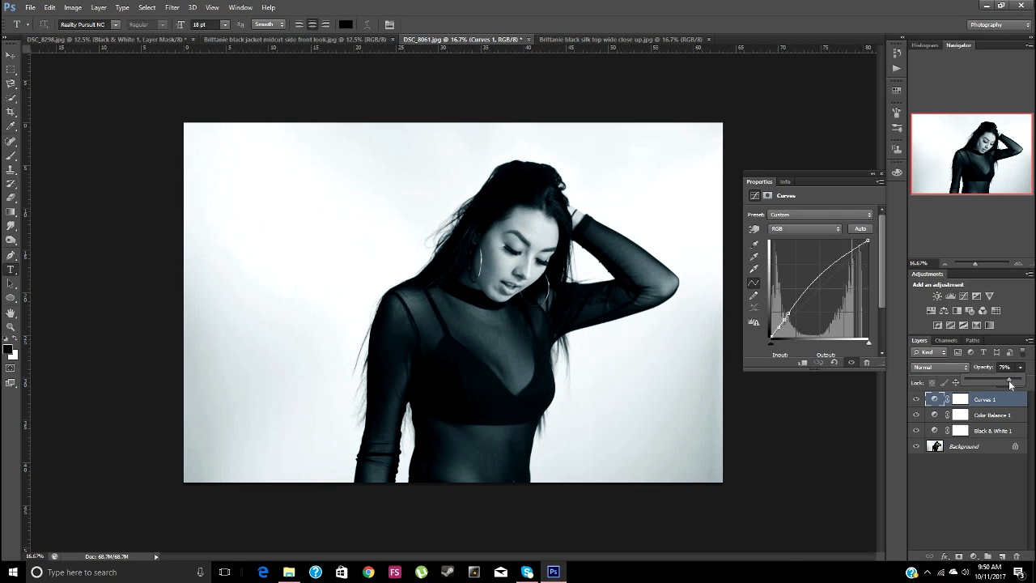